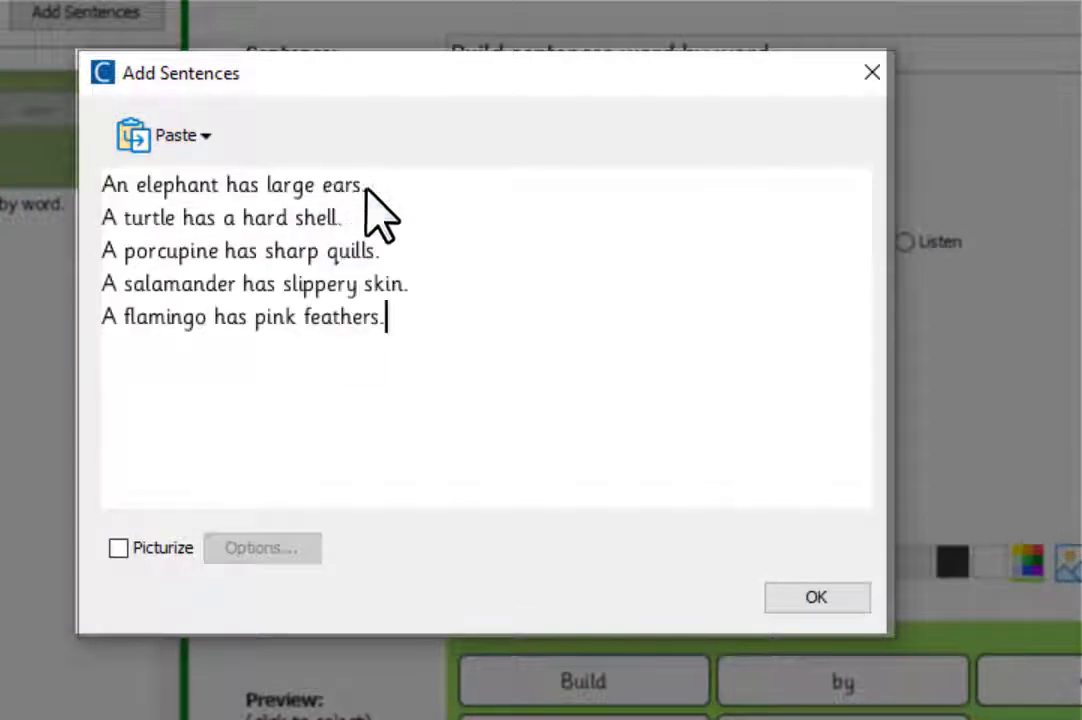
Step: Add a sixth sentence line reading "A kangaroo has a strong tail." and create the grids from the sentence list
key(Return)
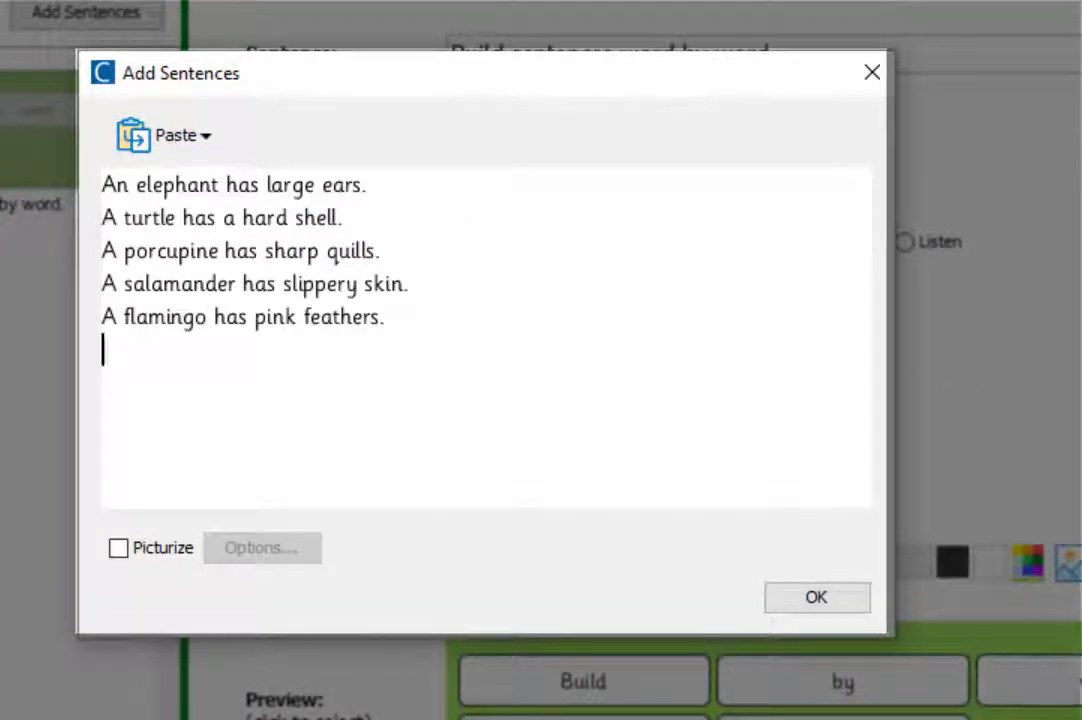
text(A kan)
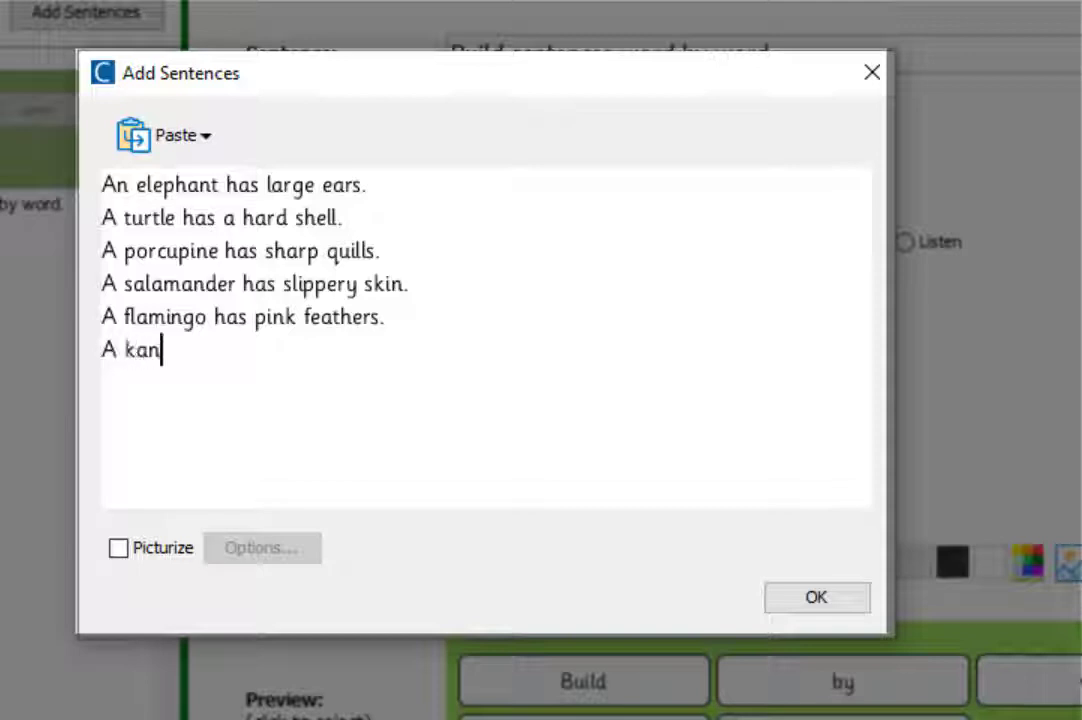
text(garoo has a strong tail.)
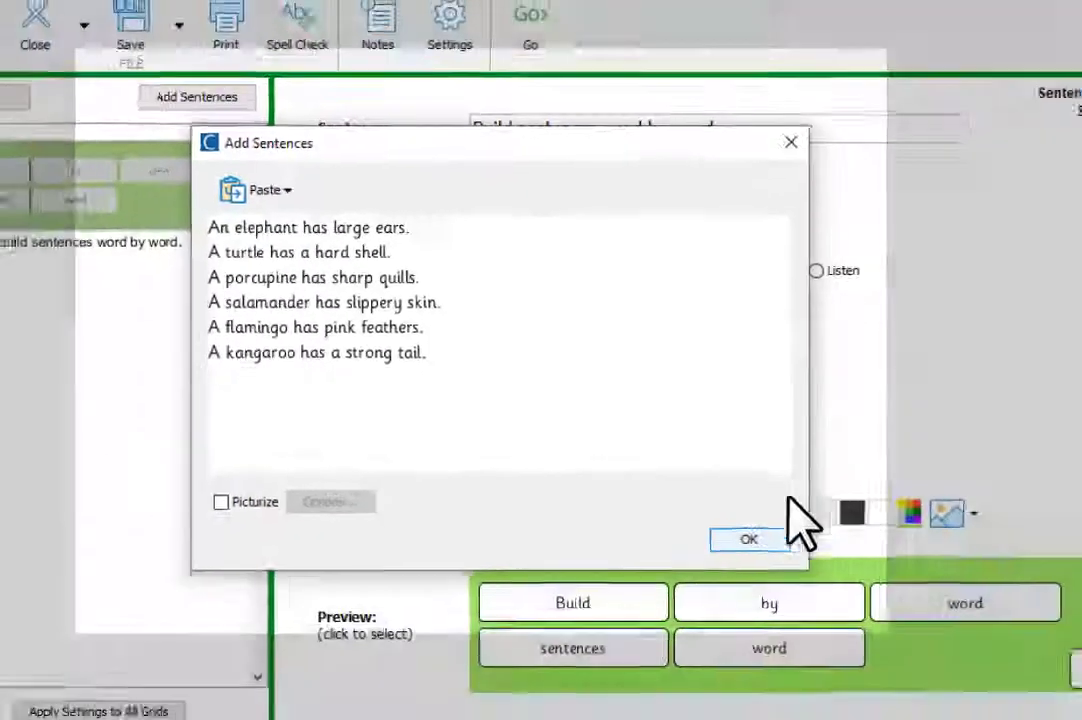
click(830, 597)
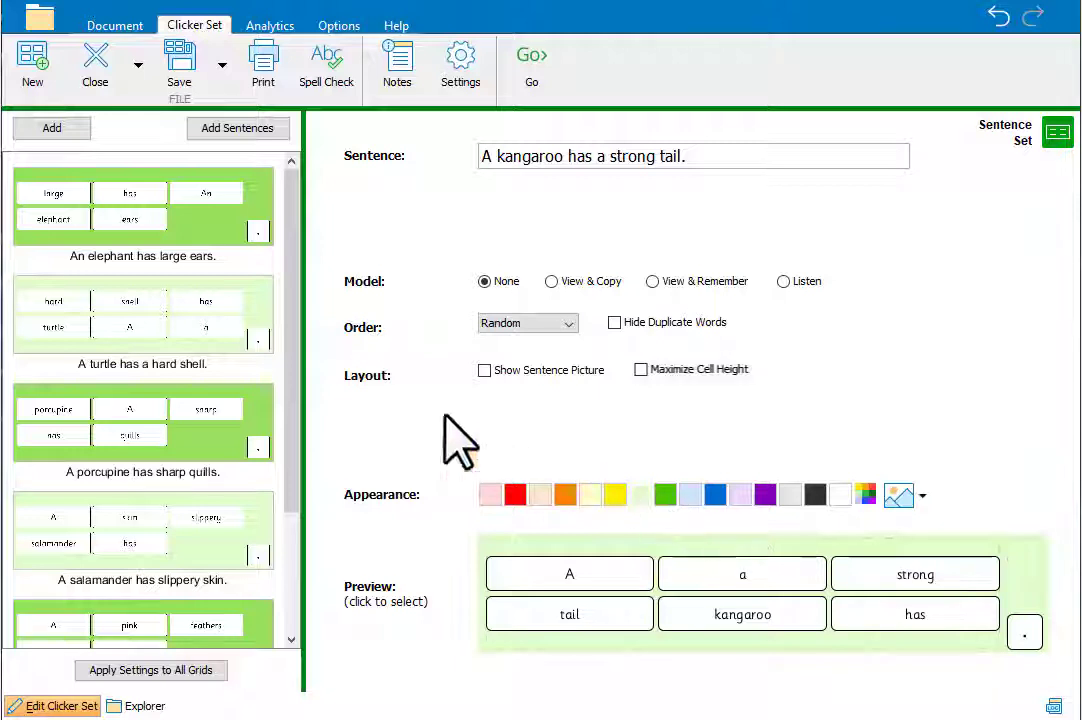
Step: Look through the turtle, porcupine and salamander sentence grids
click(220, 345)
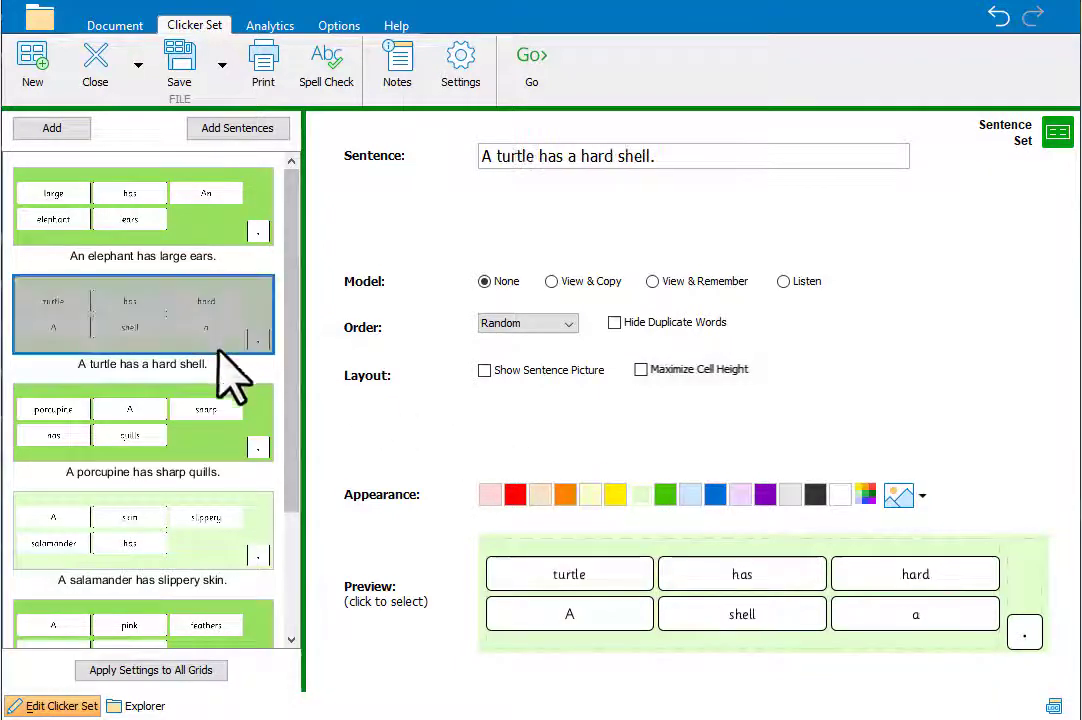
click(222, 445)
click(216, 542)
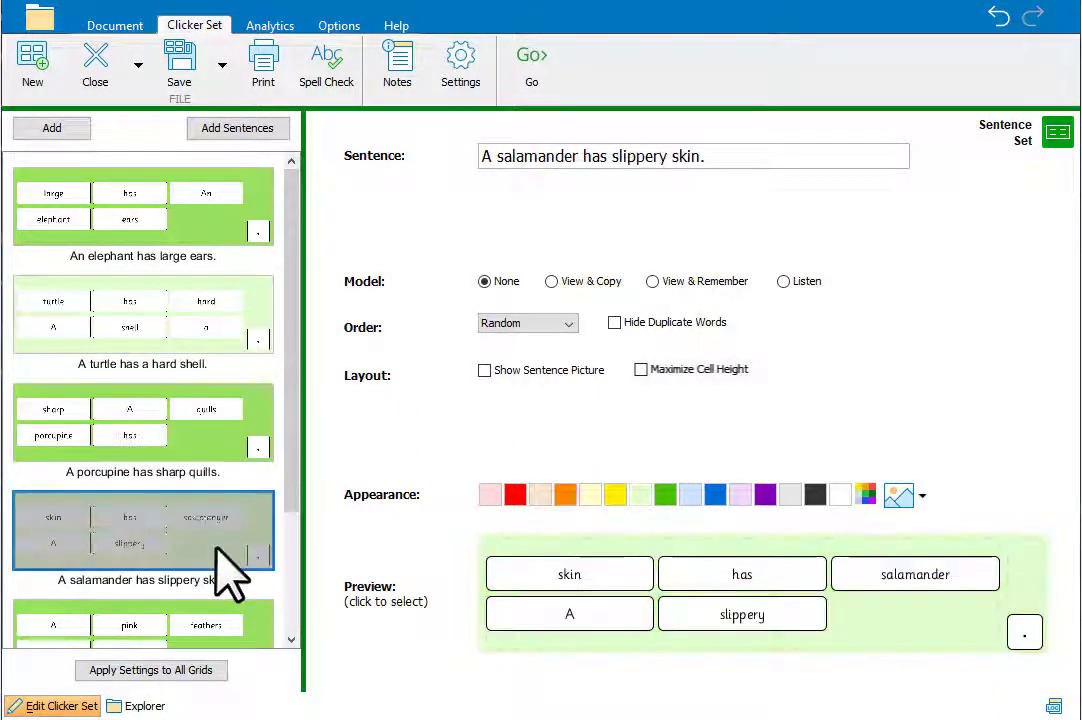
Step: Set the model to View & Copy for the elephant sentence, View & Remember for the turtle and Listen for the porcupine
click(196, 250)
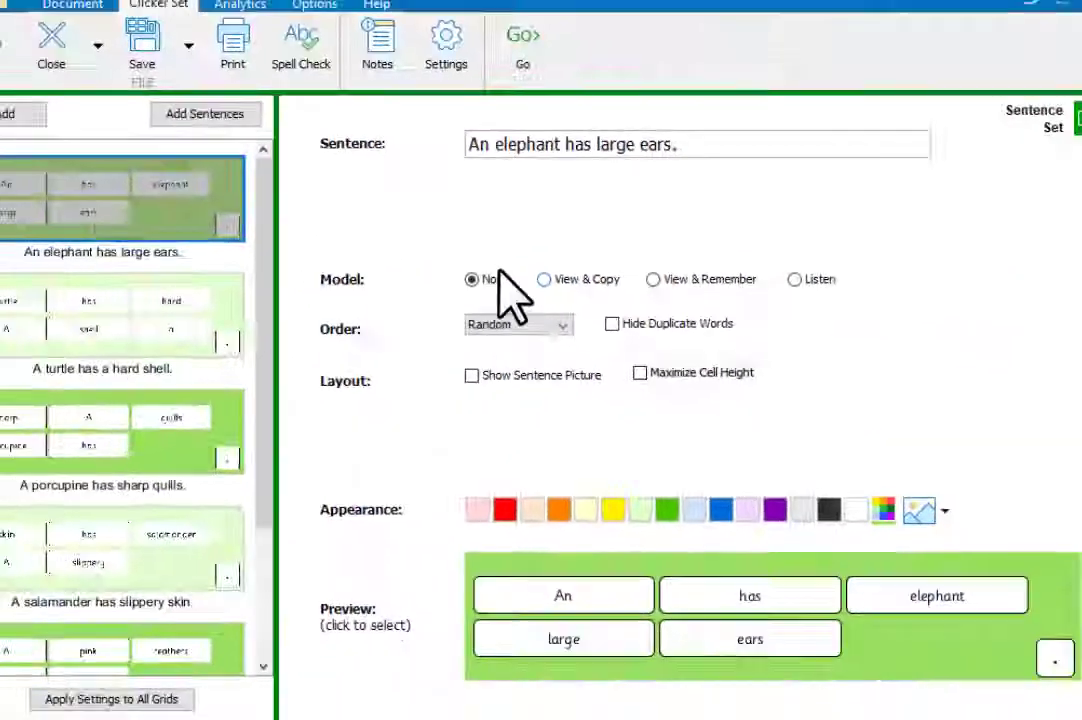
click(546, 281)
click(150, 315)
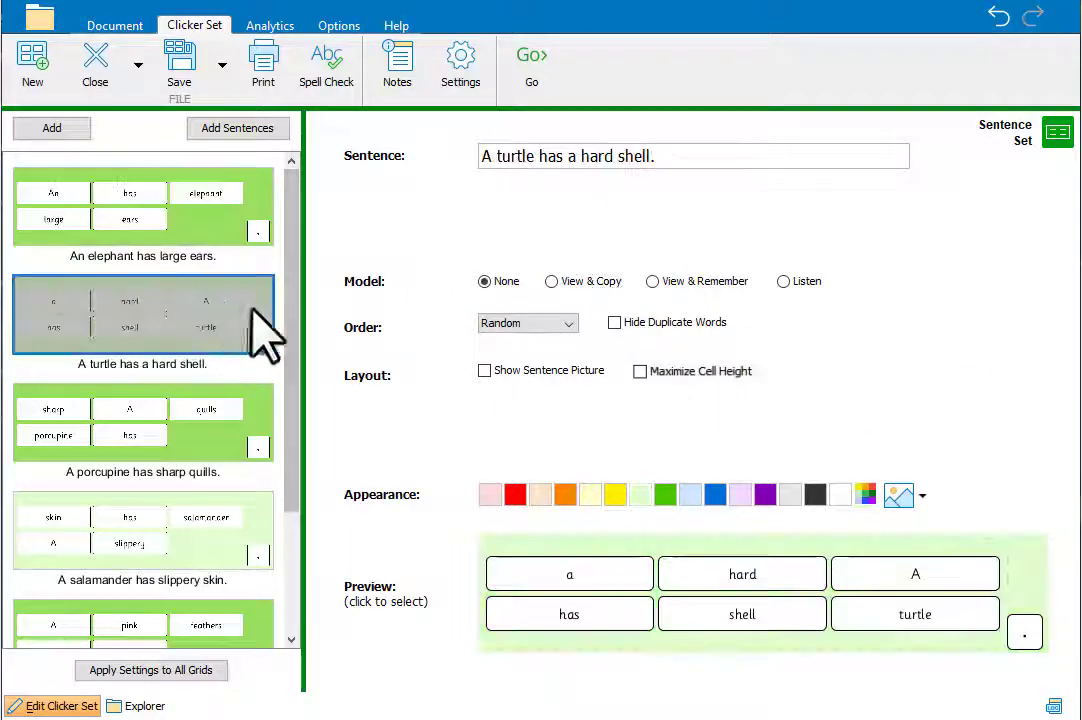
click(652, 281)
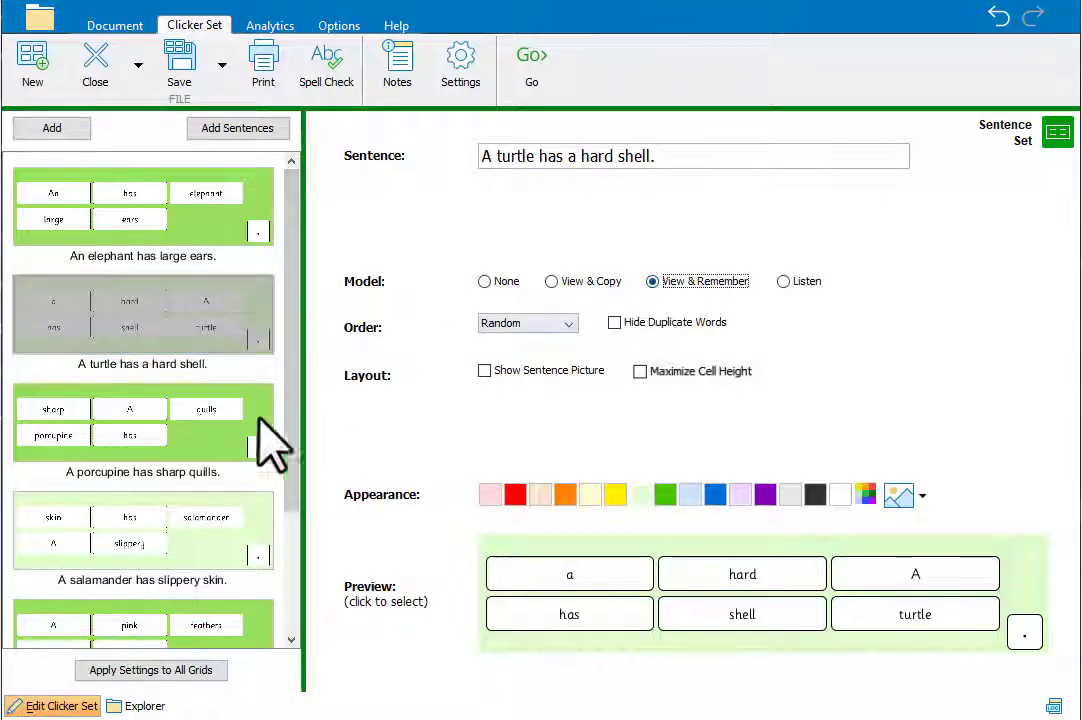
click(193, 440)
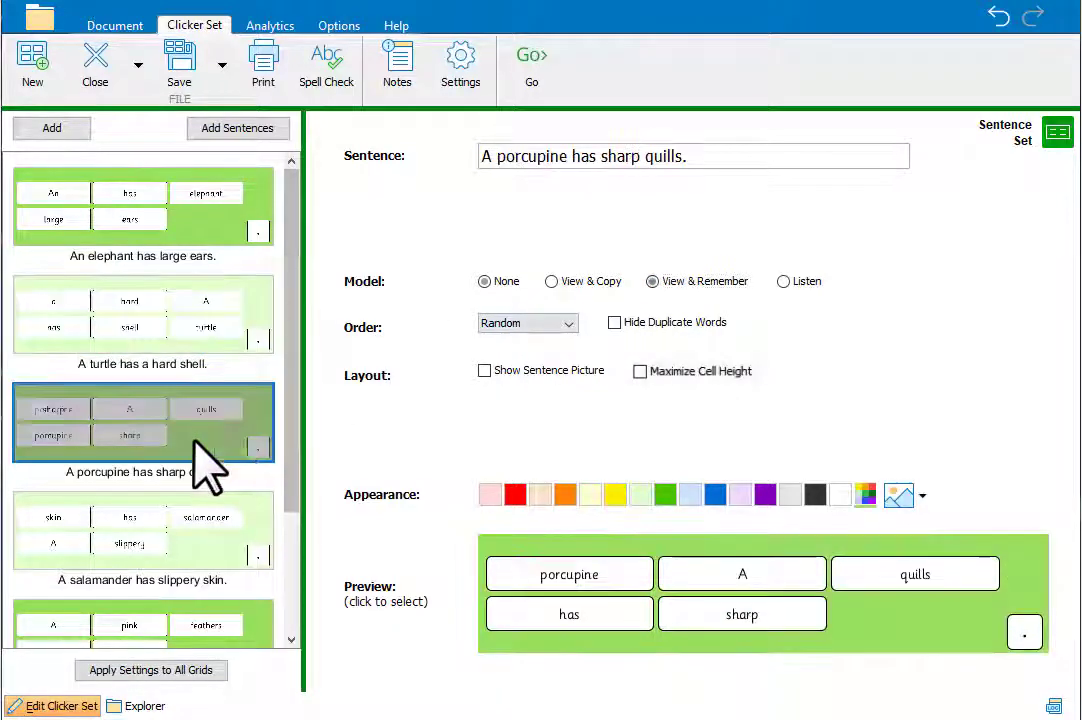
click(782, 281)
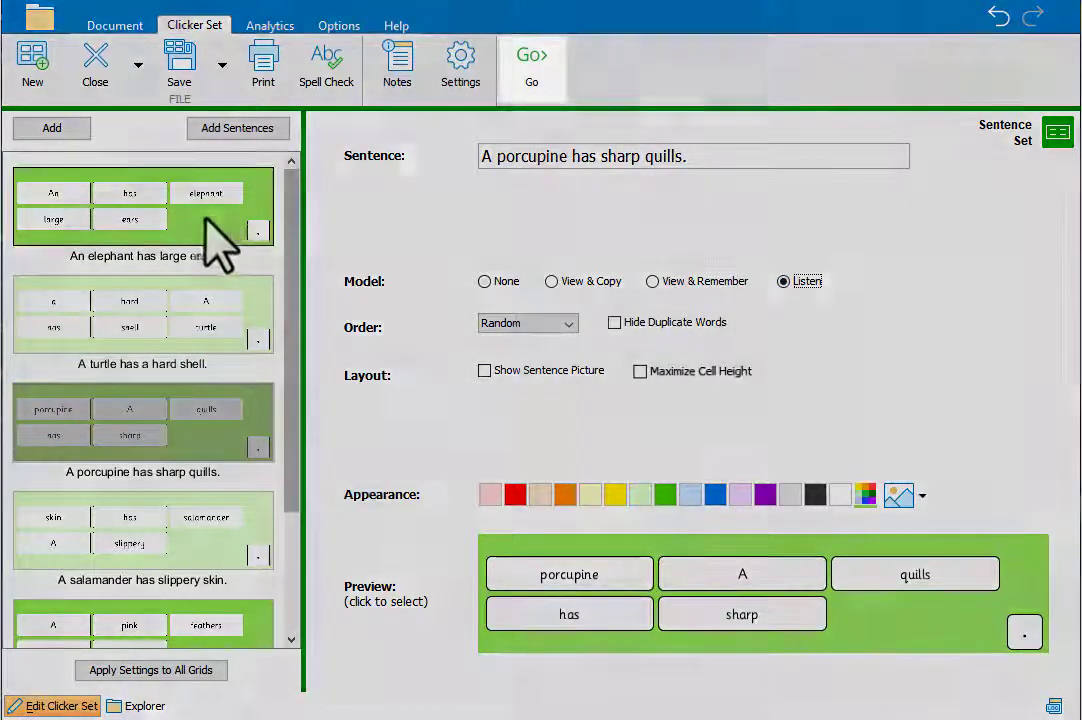
Step: Try out the set from the elephant sentence through to the porcupine one, revealing and closing the turtle's model sentence along the way
click(213, 237)
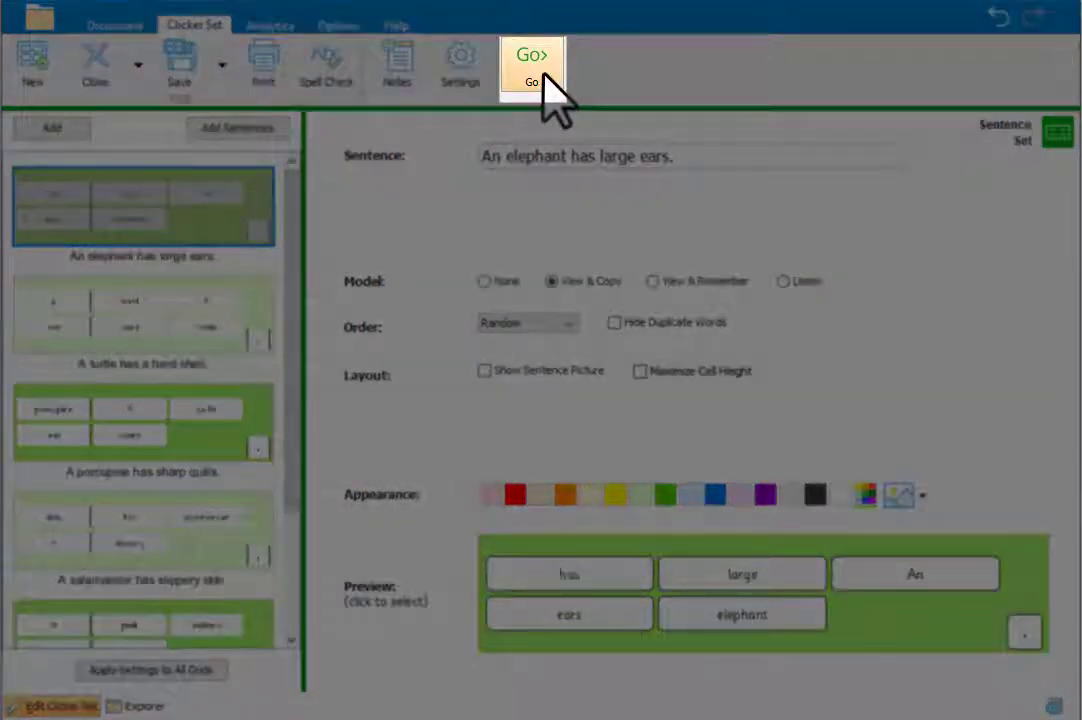
click(543, 73)
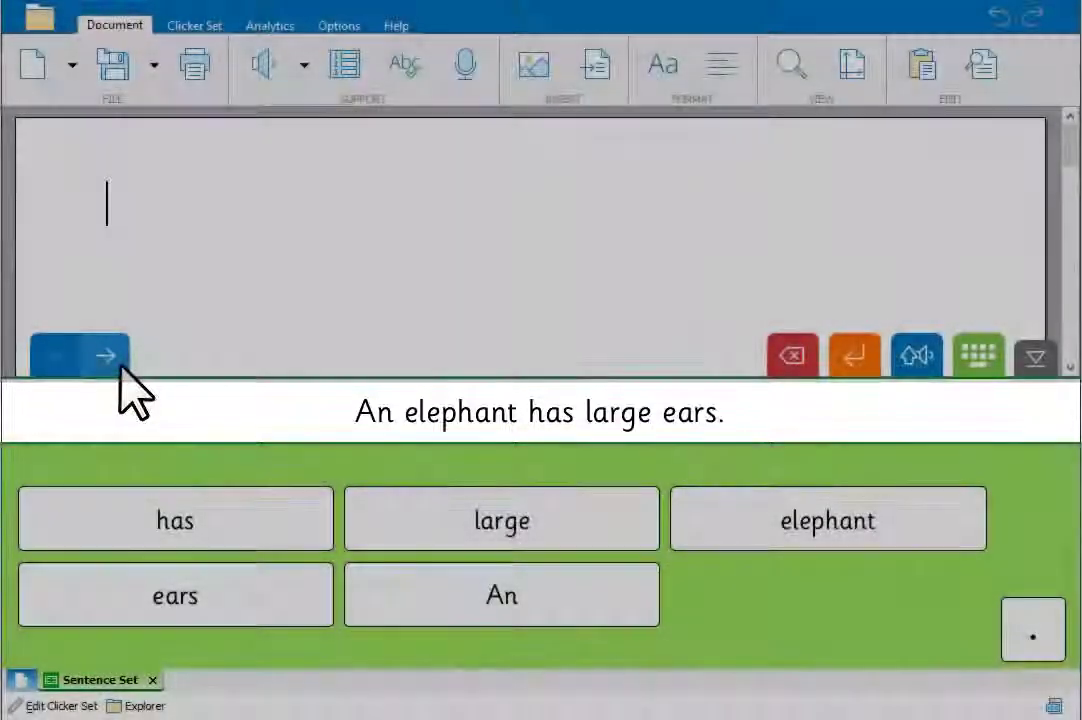
click(112, 360)
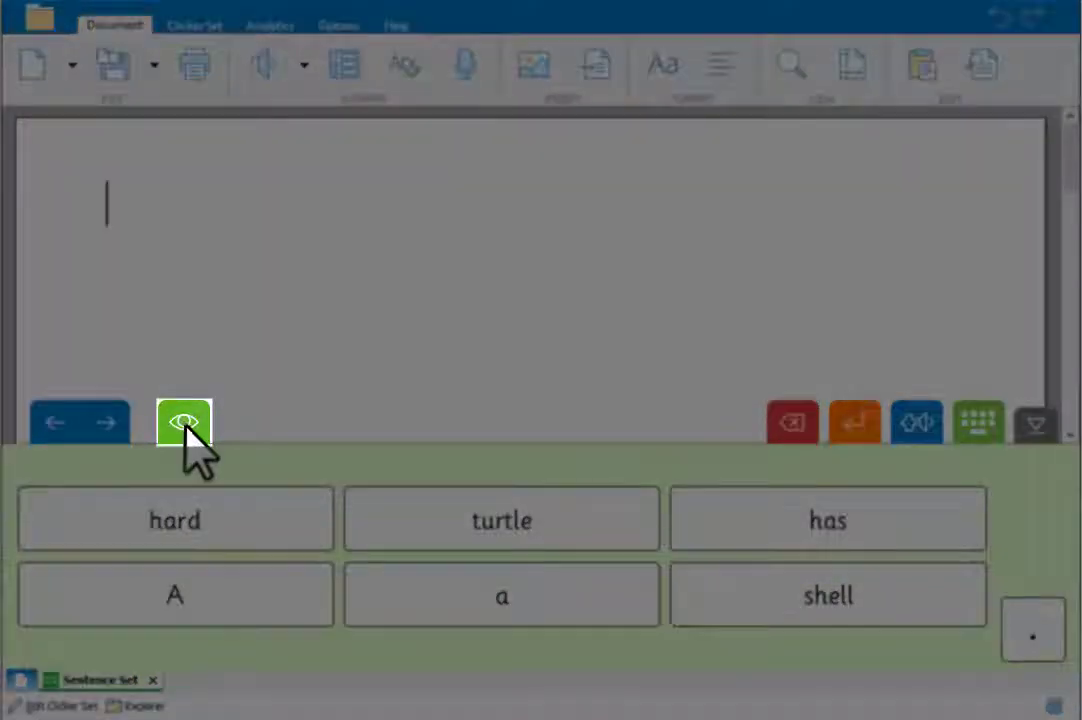
click(185, 423)
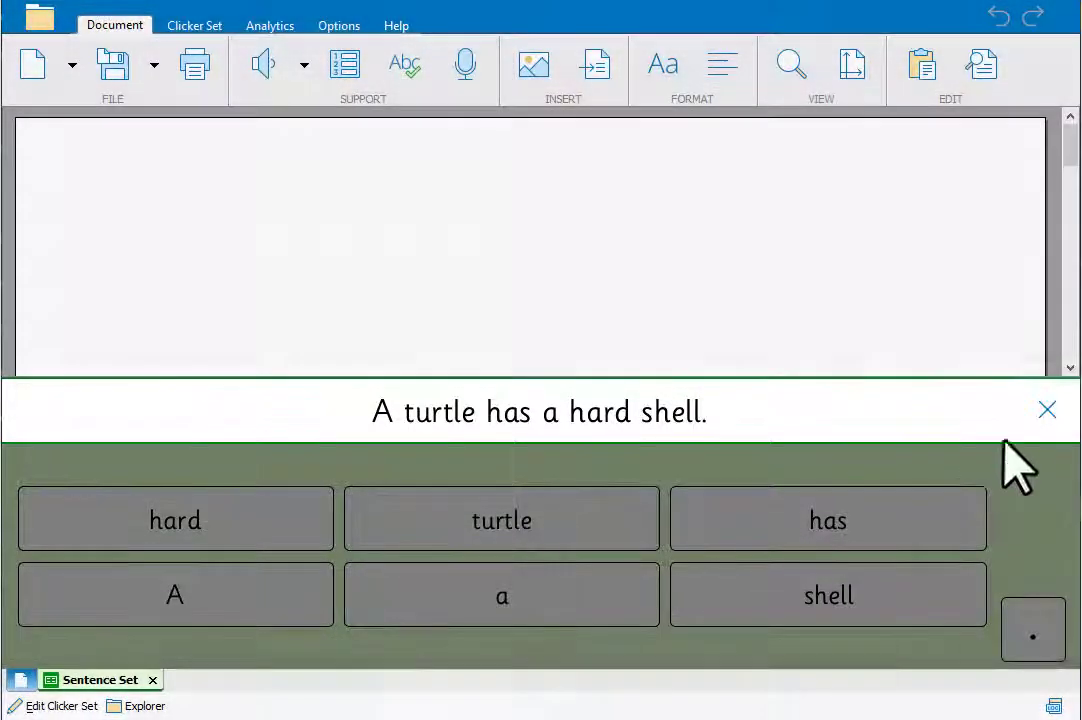
click(1047, 410)
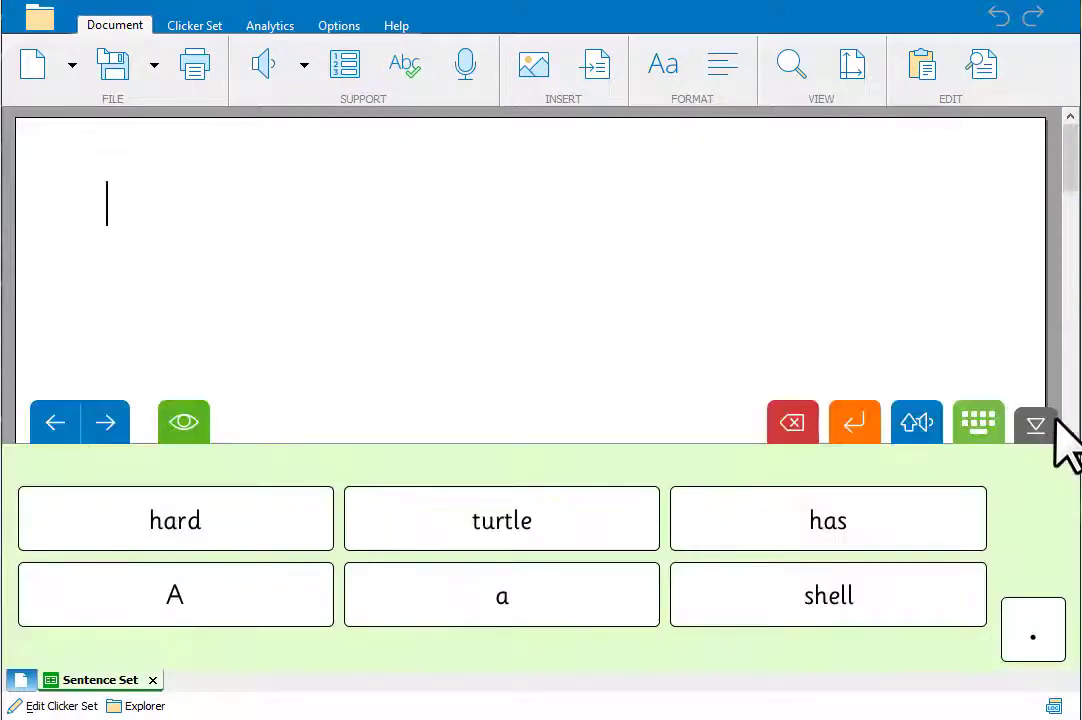
click(105, 422)
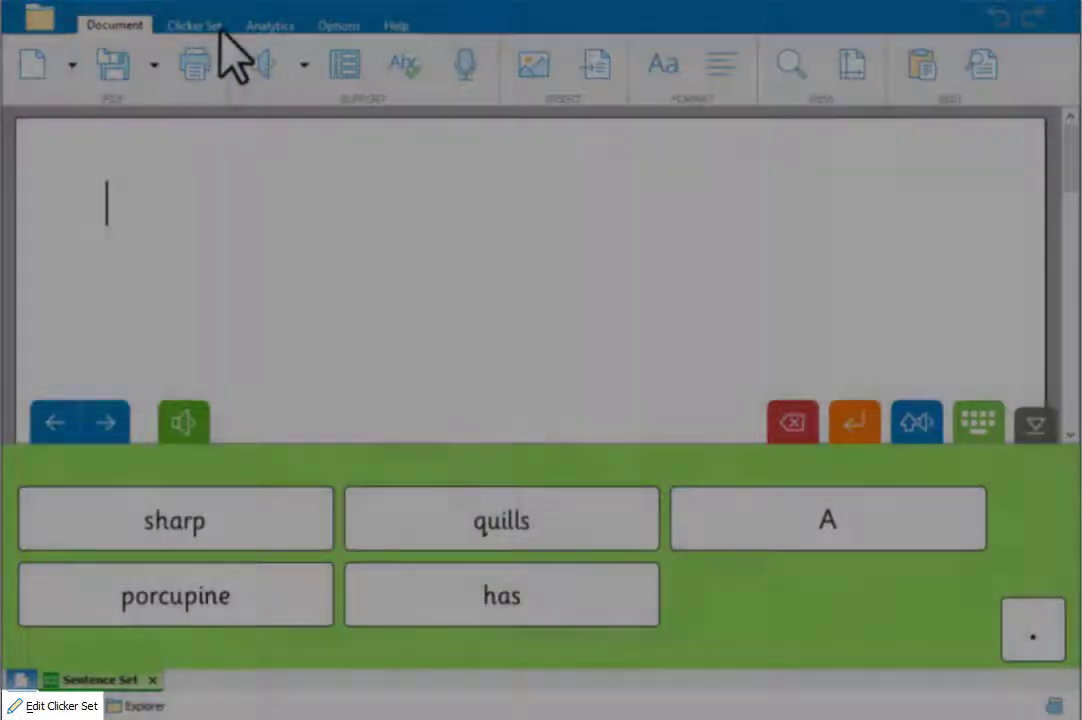
Step: Return to editing the set and turn on Show Sentence Picture for the elephant sentence
click(218, 25)
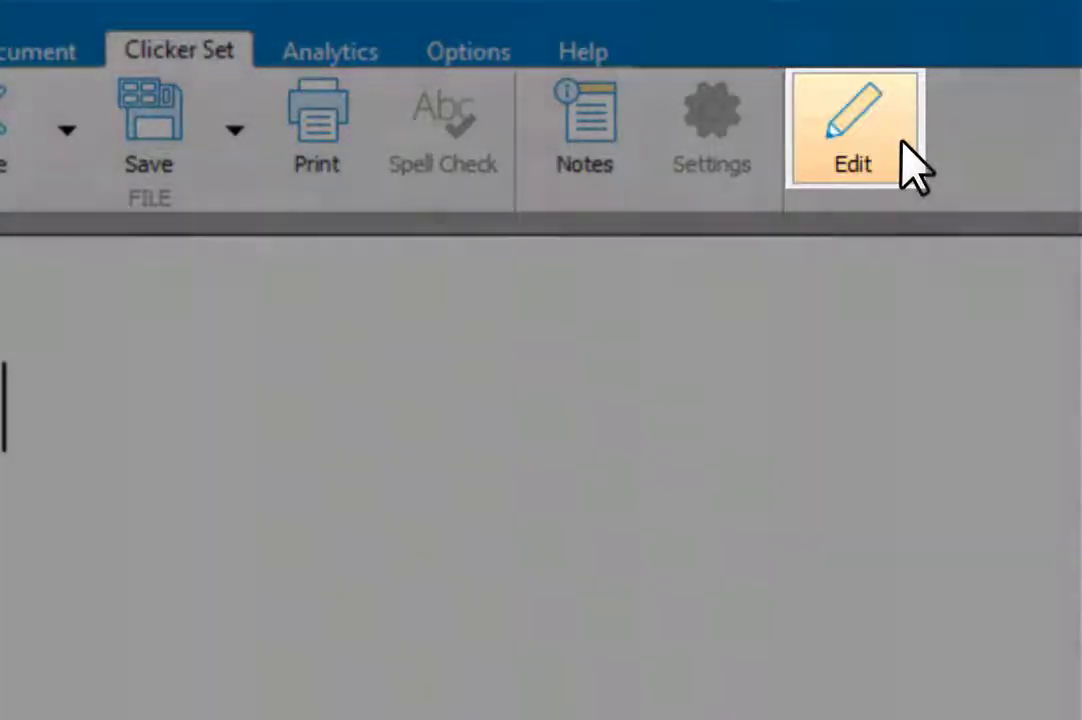
click(903, 142)
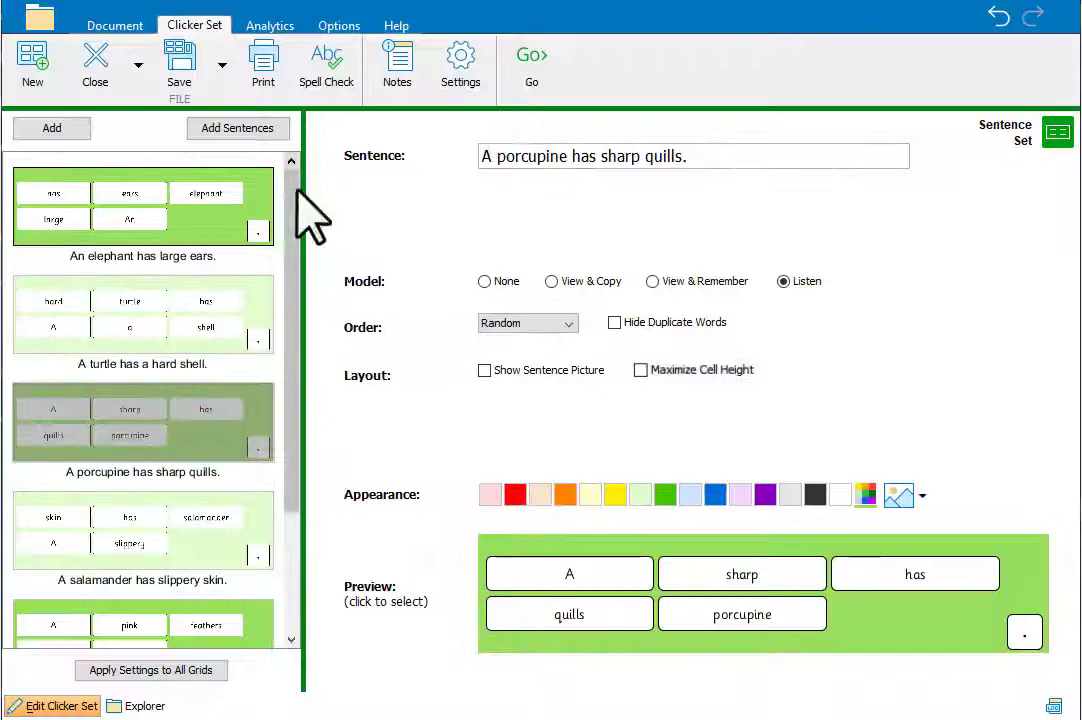
click(238, 254)
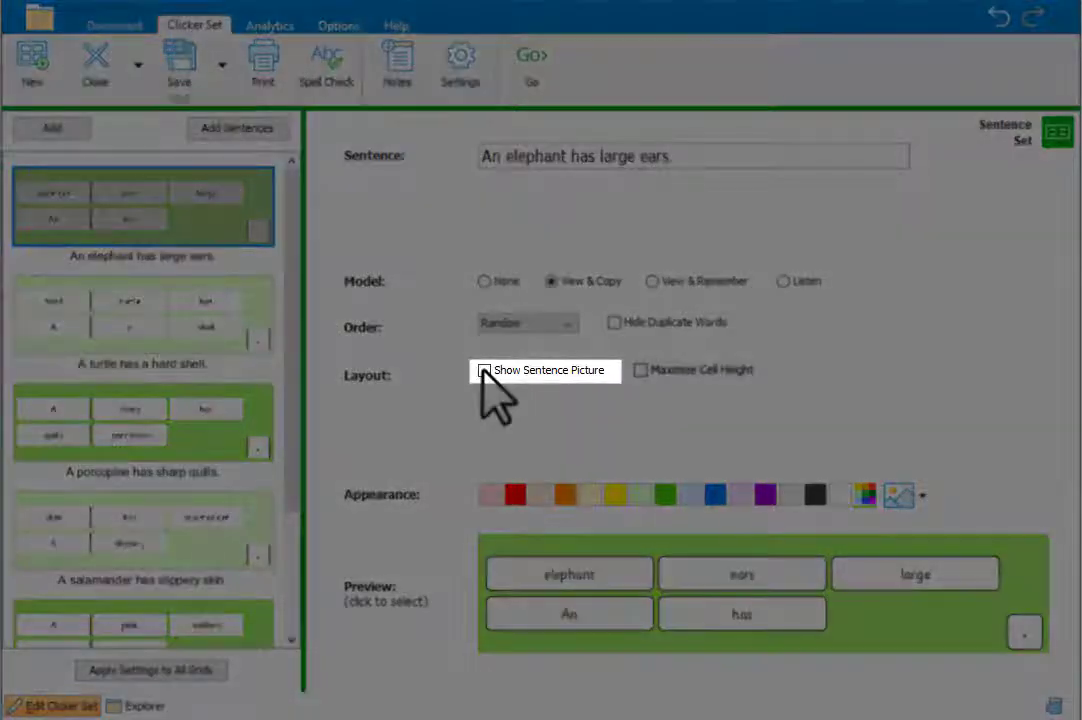
click(484, 370)
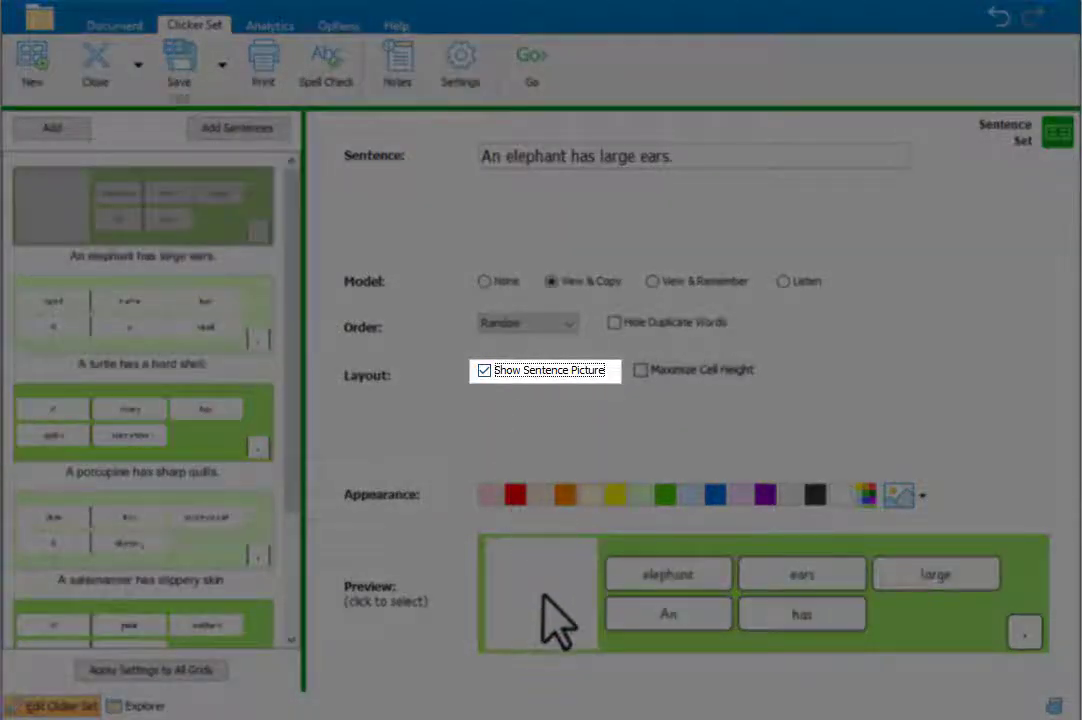
Step: Insert the first "elephant" picture from CrickPix2's Animal Life collection into the elephant sentence's picture cell and deselect the cell
click(548, 590)
click(719, 260)
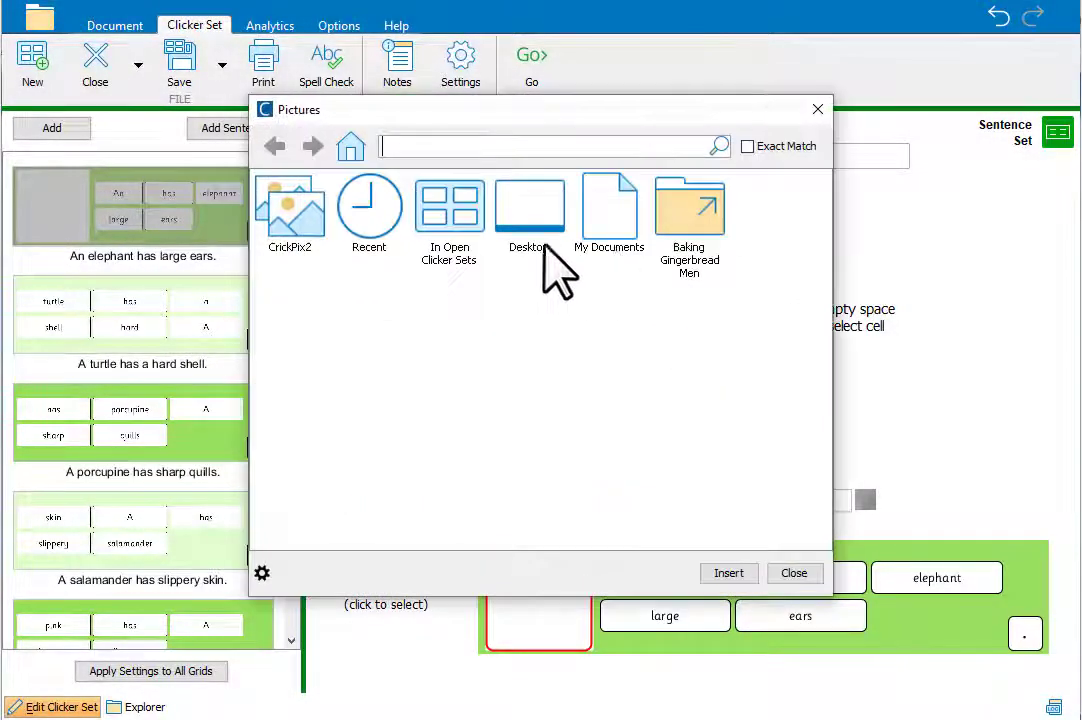
click(290, 212)
click(307, 222)
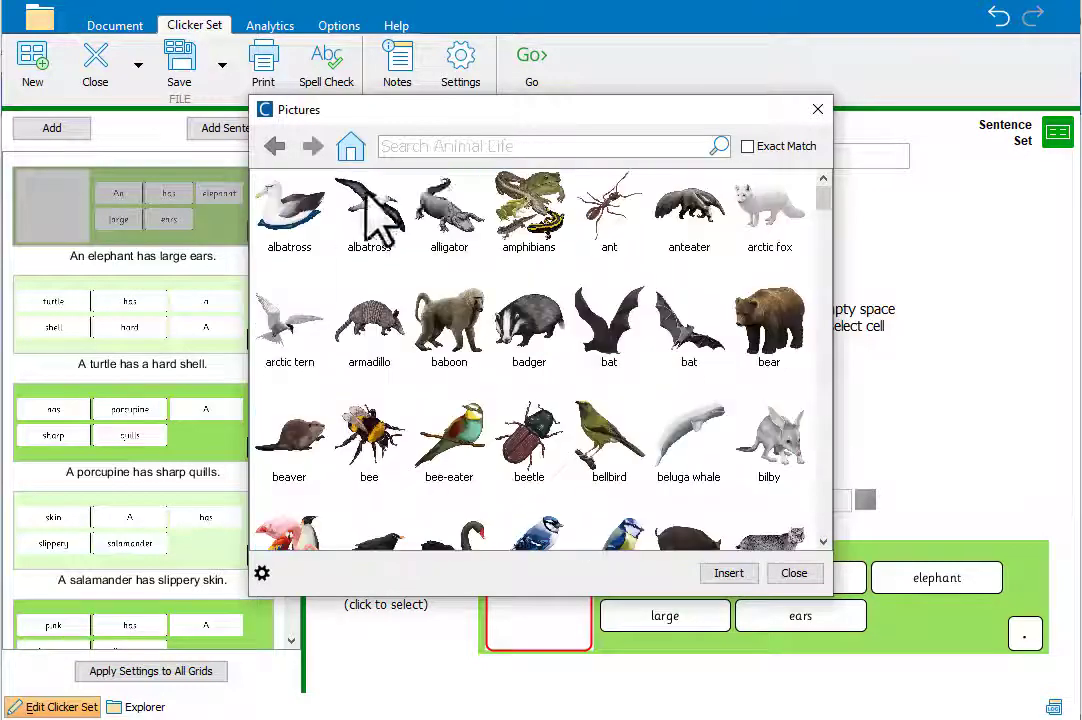
click(441, 155)
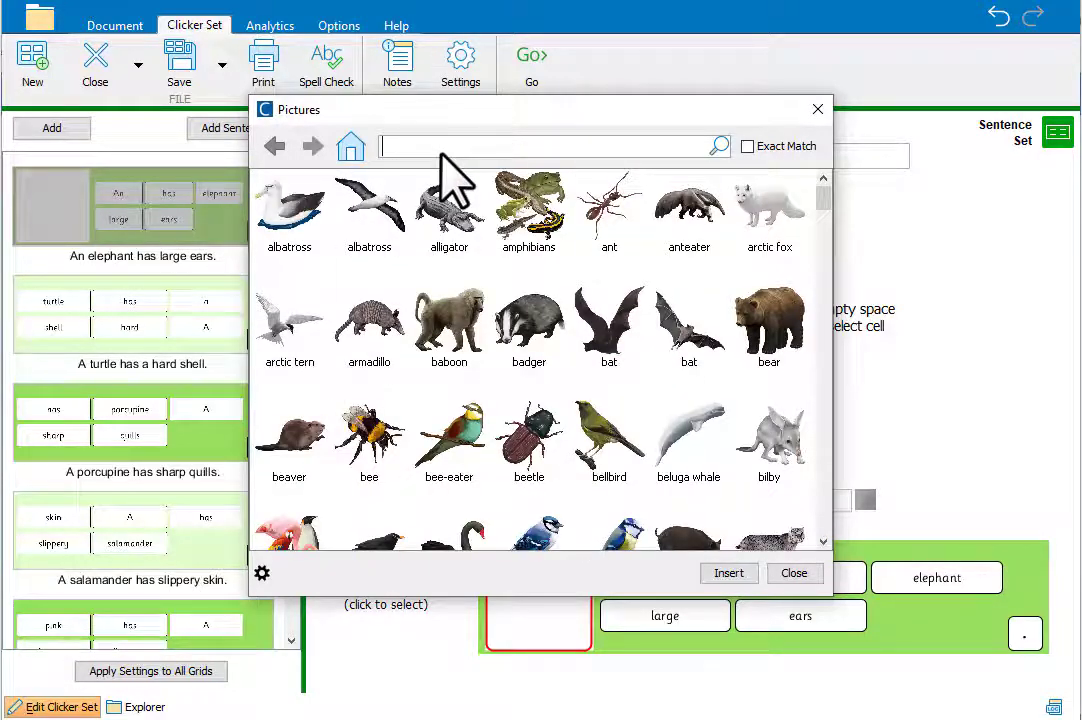
text(elephant)
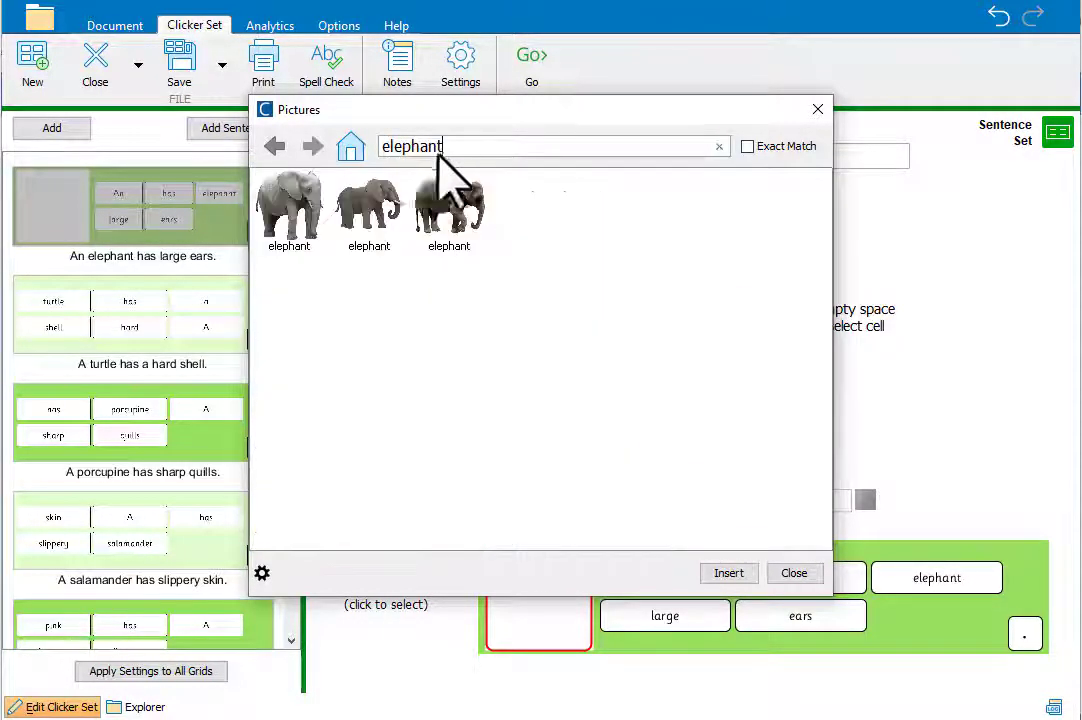
double_click(294, 217)
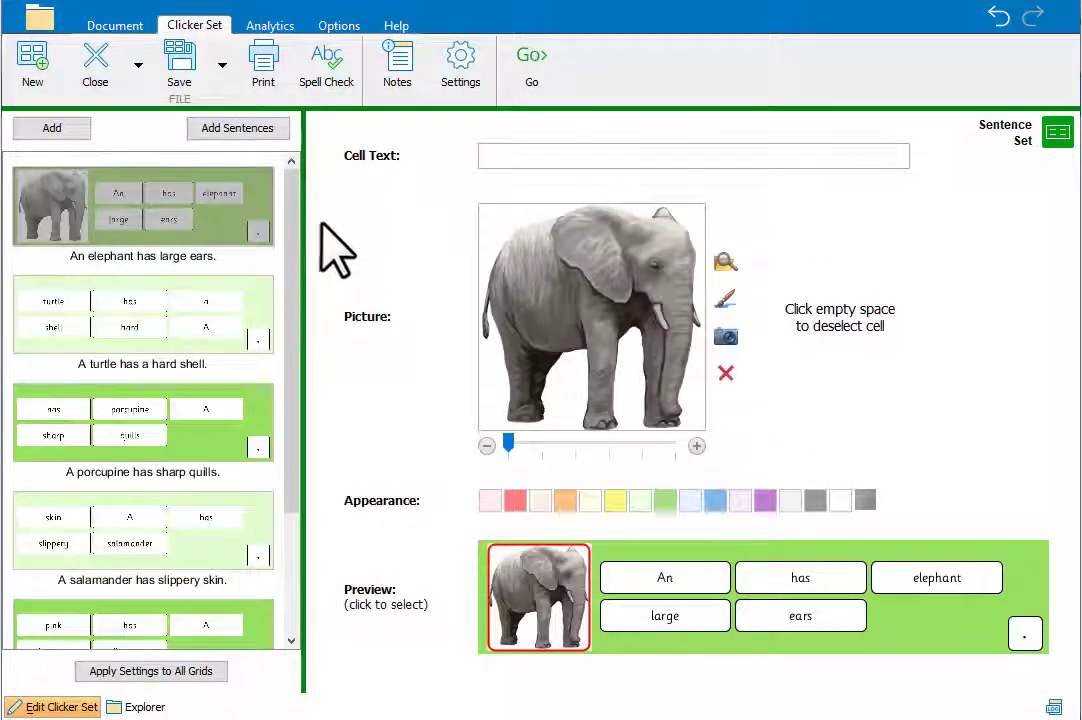
click(363, 235)
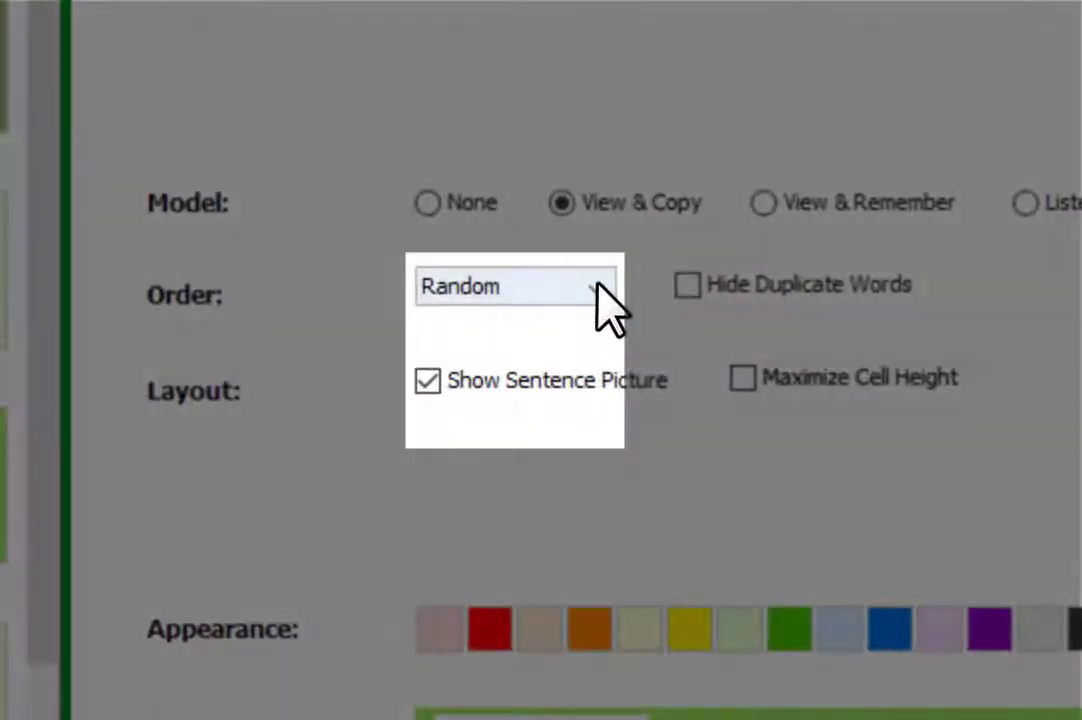
Step: Examine the available word order options for the elephant sentence without changing the order
click(569, 322)
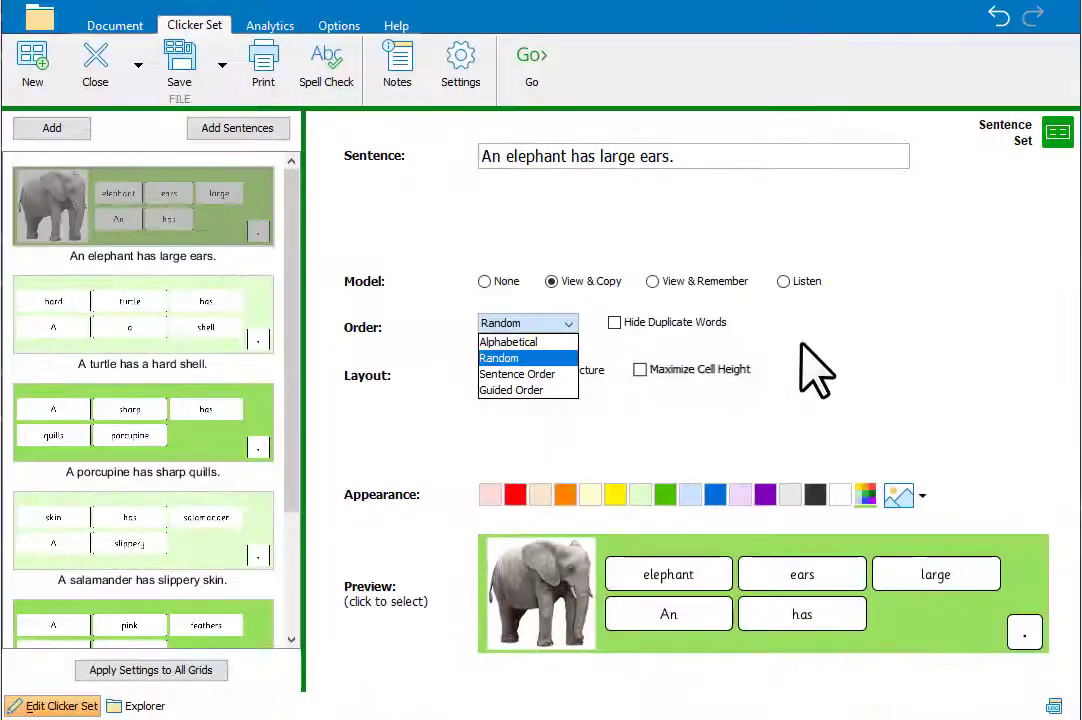
click(802, 345)
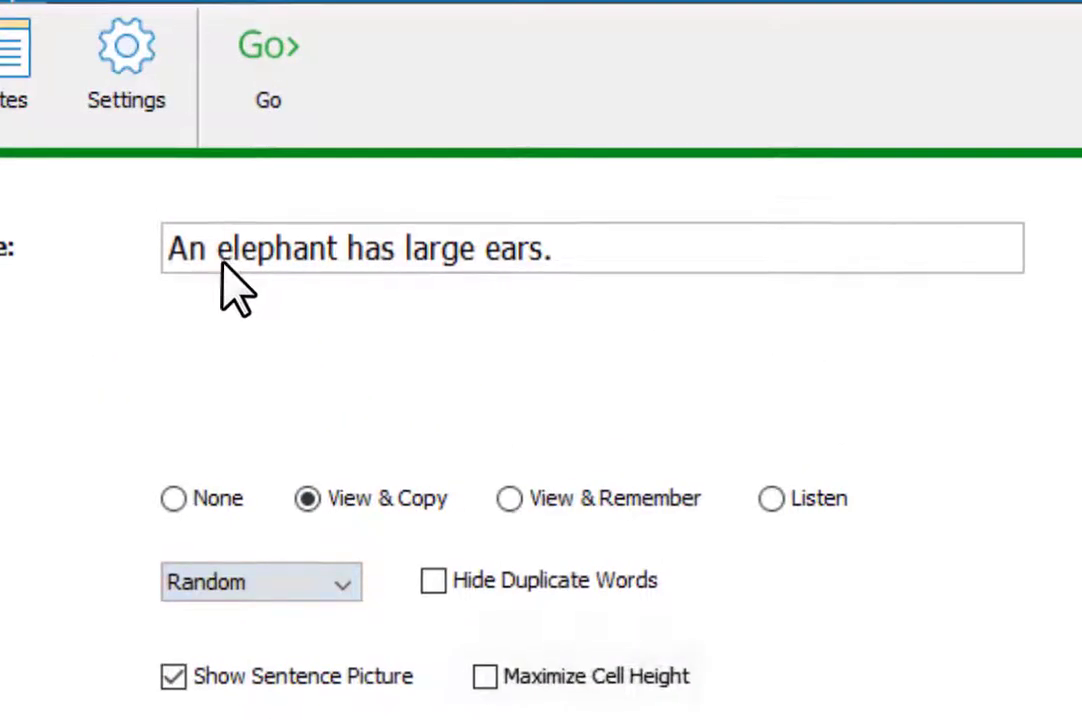
Step: Edit the elephant sentence to read "An (African elephant) has large ears." so the bracketed words share one cell
click(219, 262)
text(African)
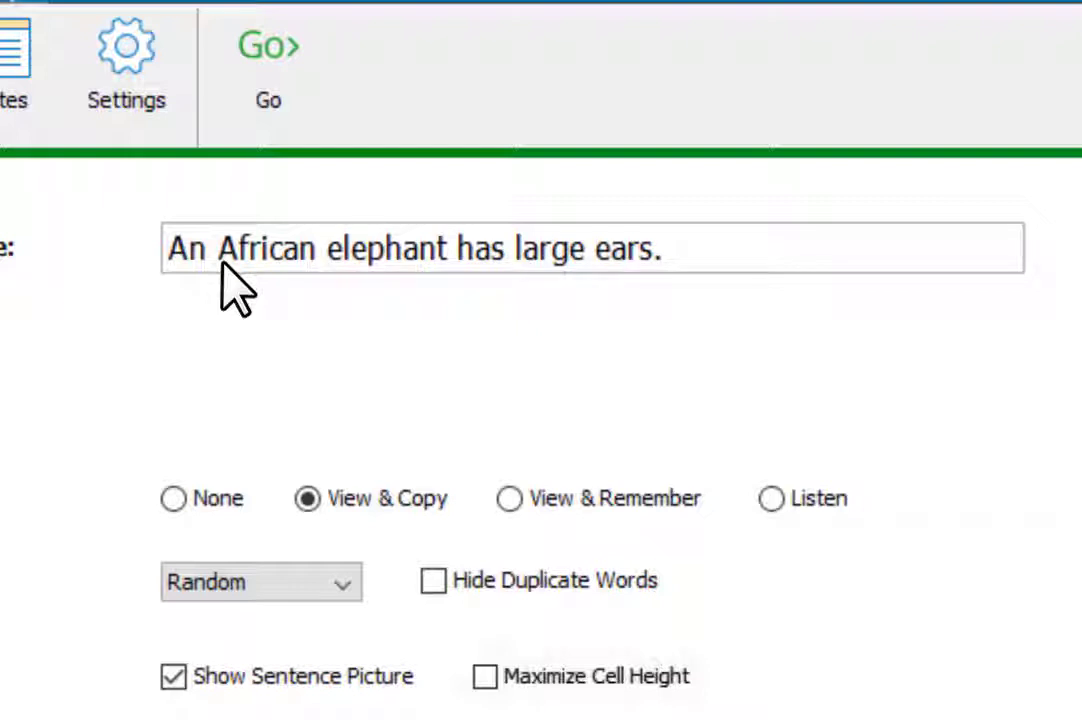
click(222, 260)
text(()
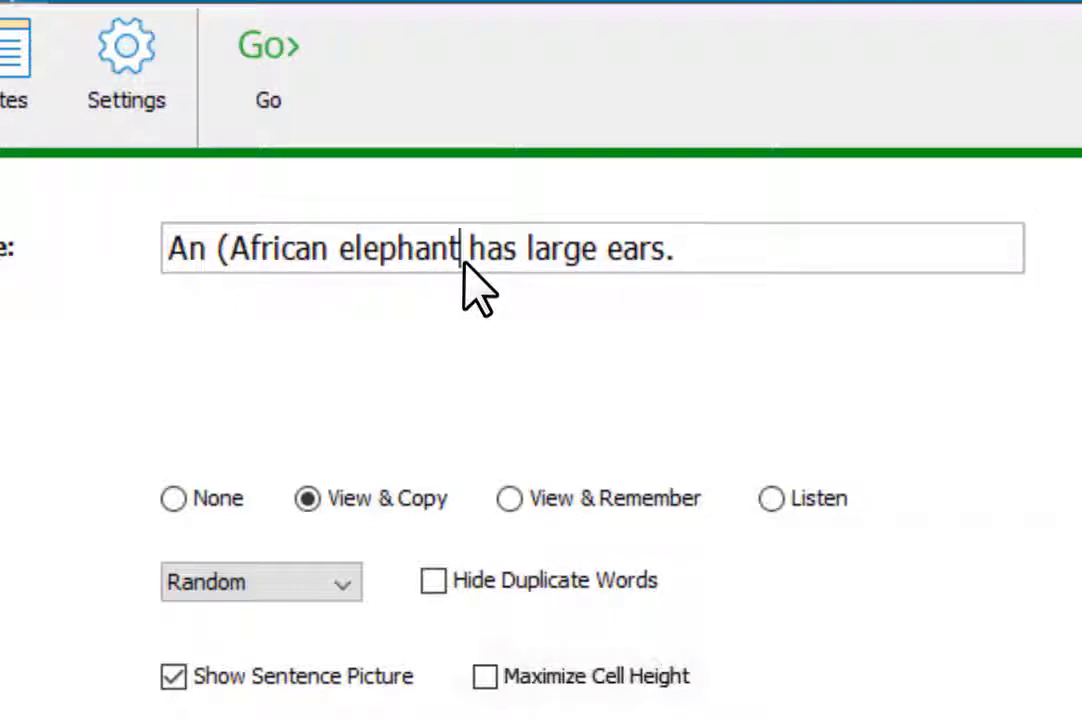
text())
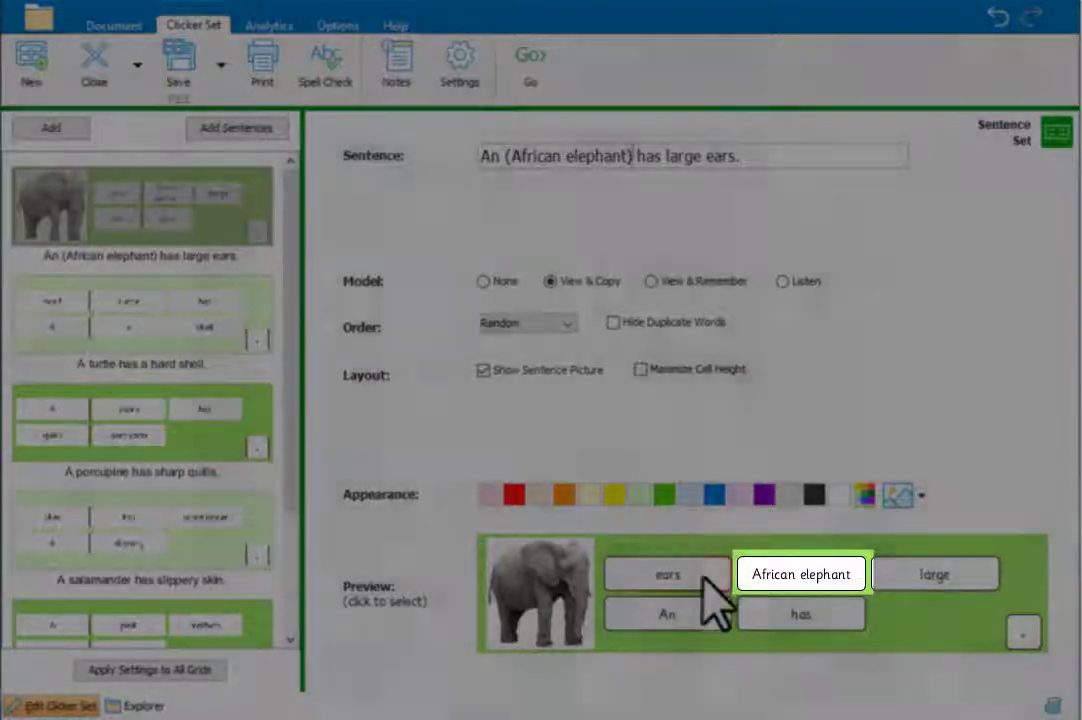
Step: Inspect the cell settings of the word "ears", and change the elephant grid's background colour to blue
click(703, 576)
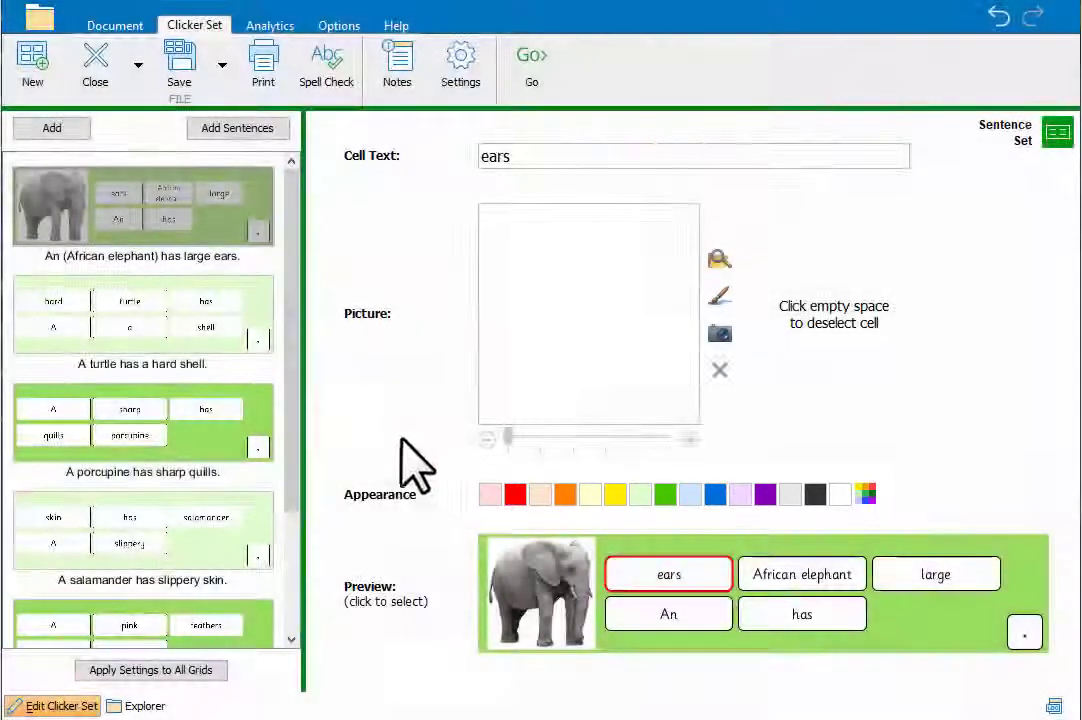
click(374, 427)
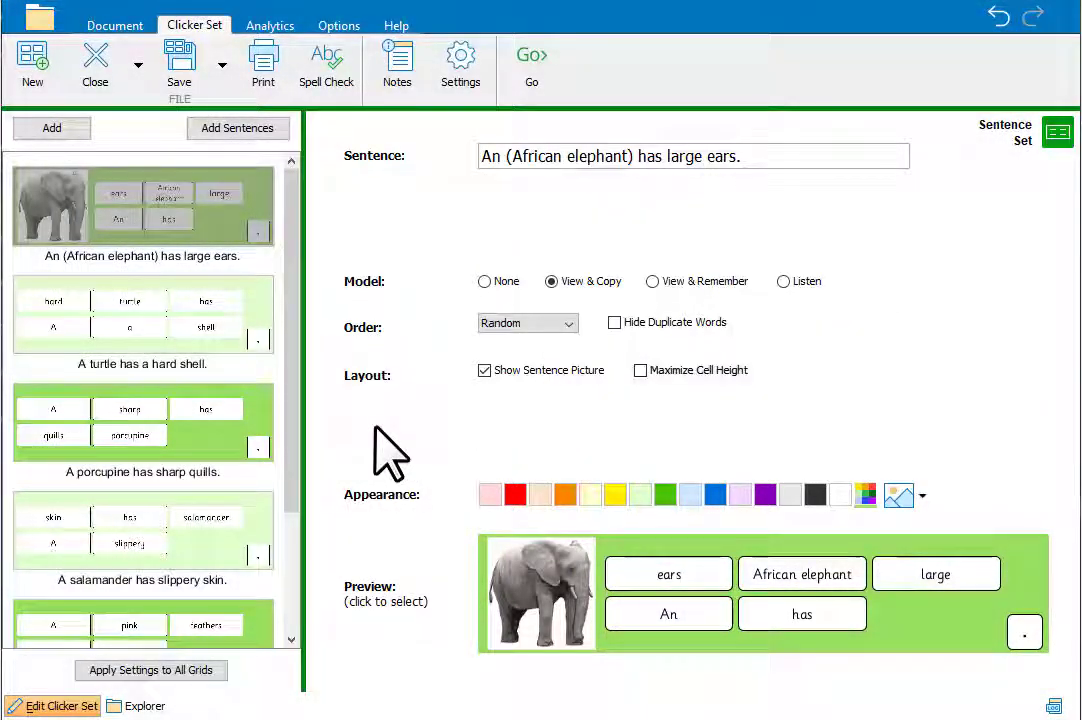
click(715, 493)
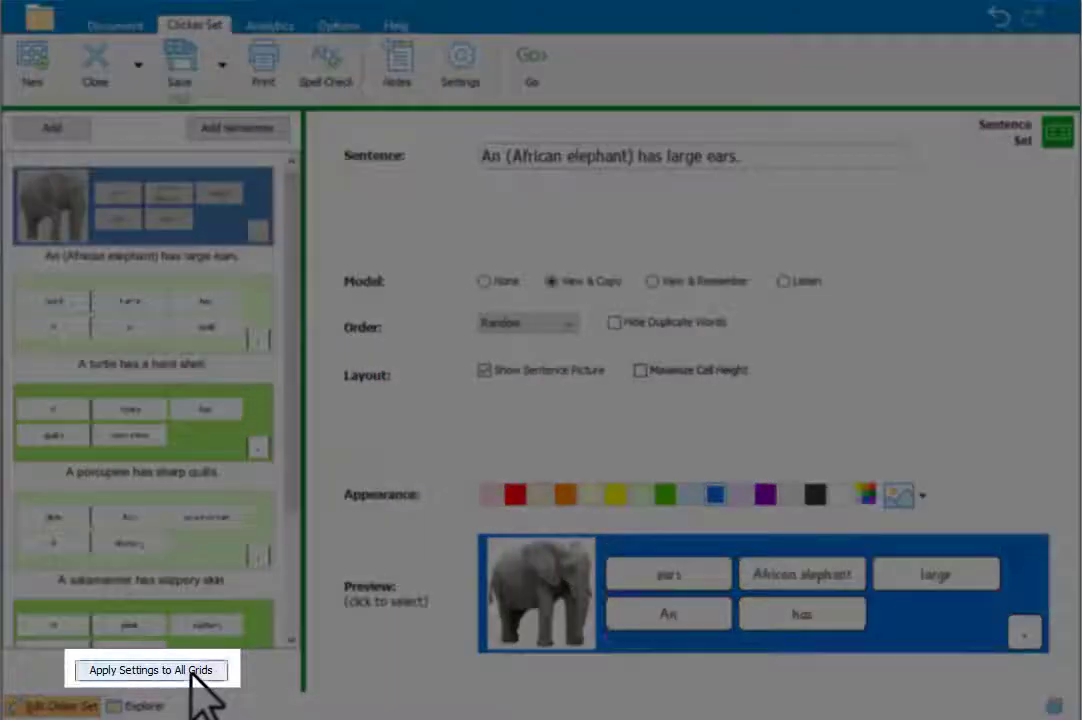
Step: Apply only the elephant grid's Model and Order settings to all grids in the set, leaving out Layout and Colour
click(191, 671)
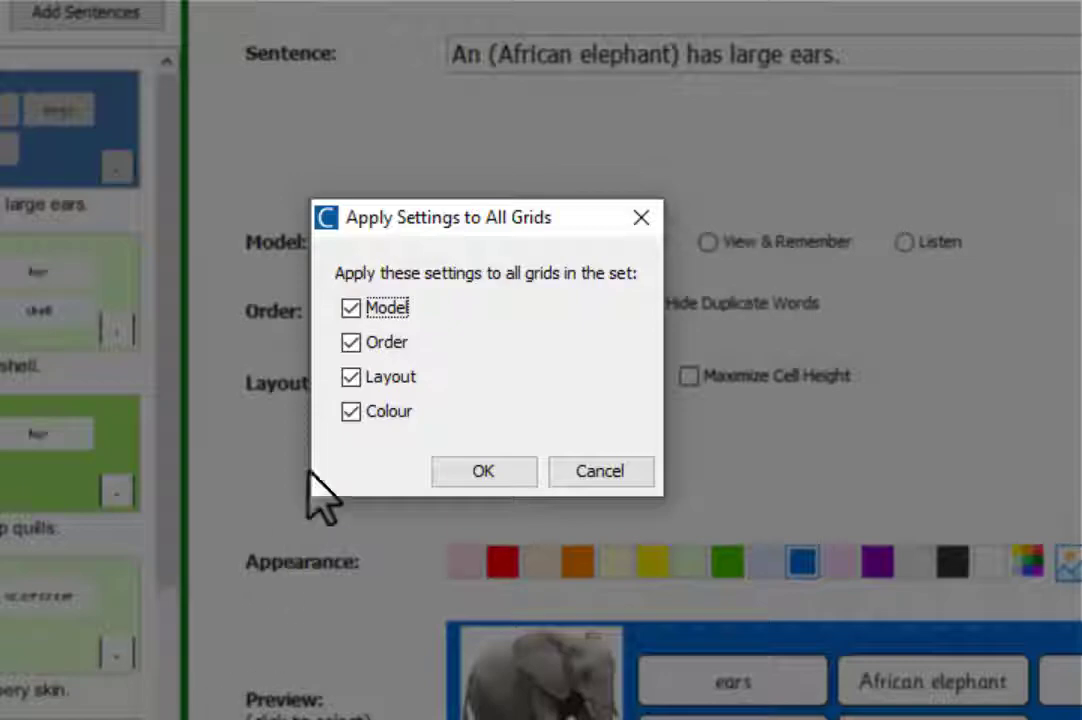
click(351, 377)
click(352, 412)
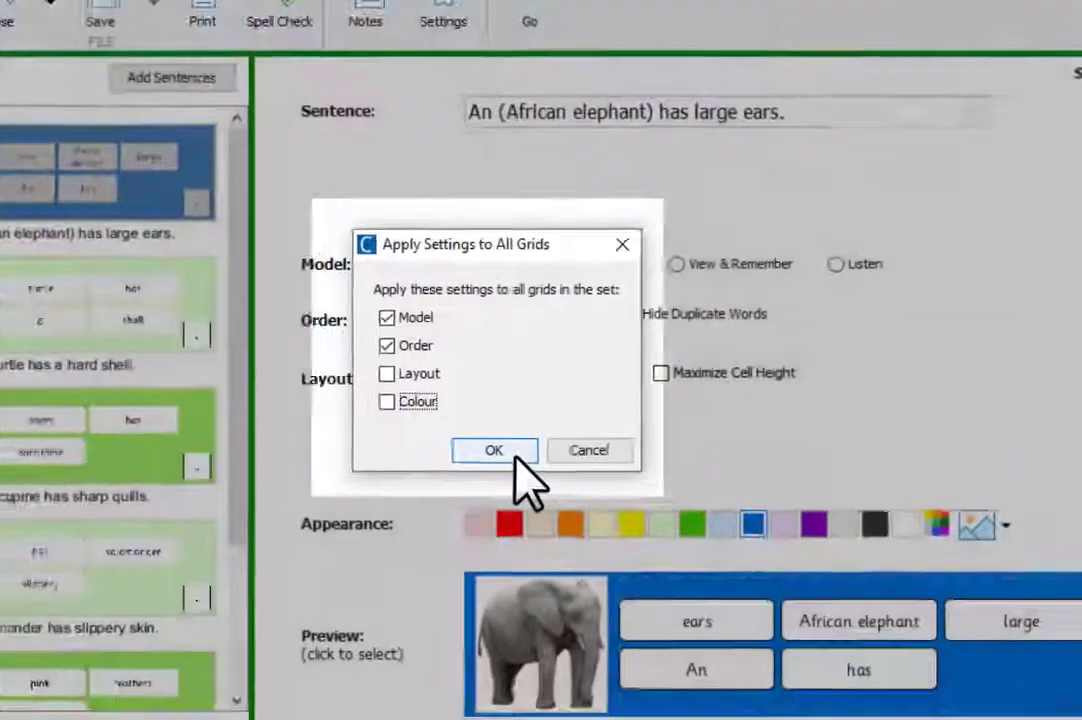
click(488, 472)
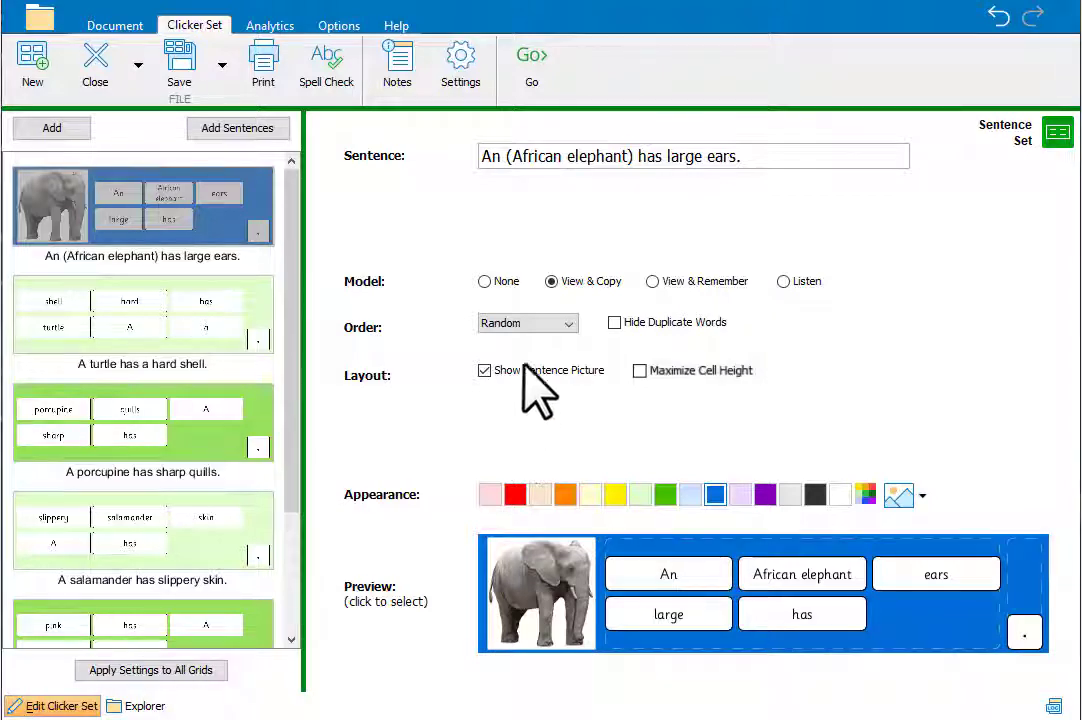
Step: Run the Sentence Set and page forward from the elephant grid through the turtle and porcupine grids to the salamander grid
click(545, 78)
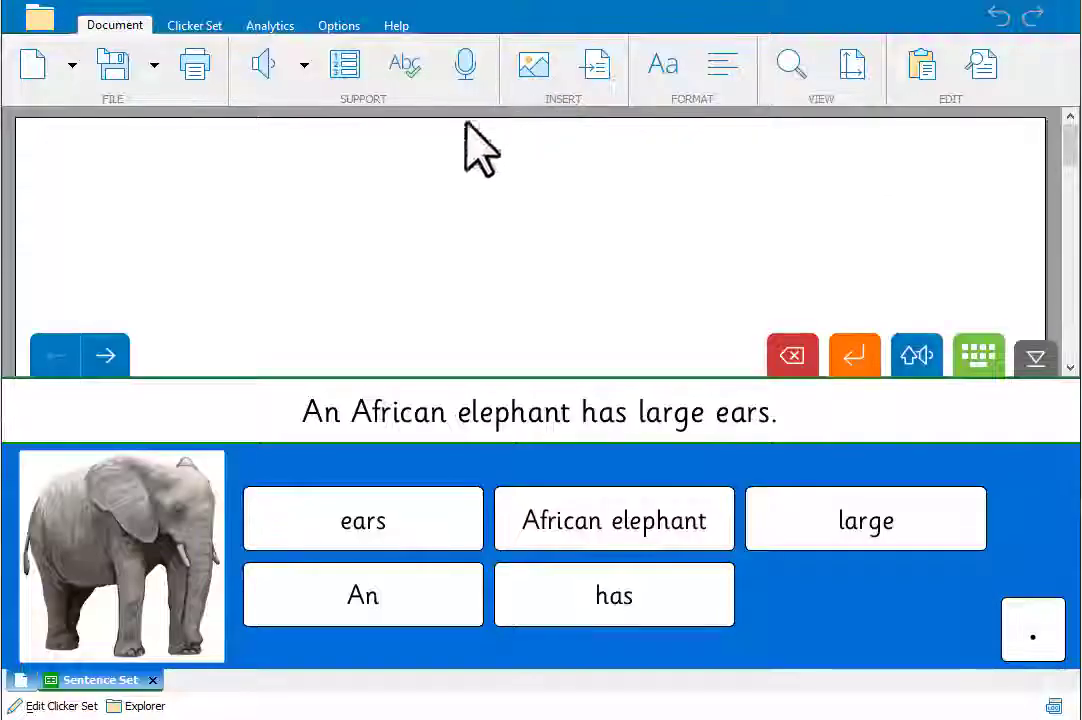
click(106, 356)
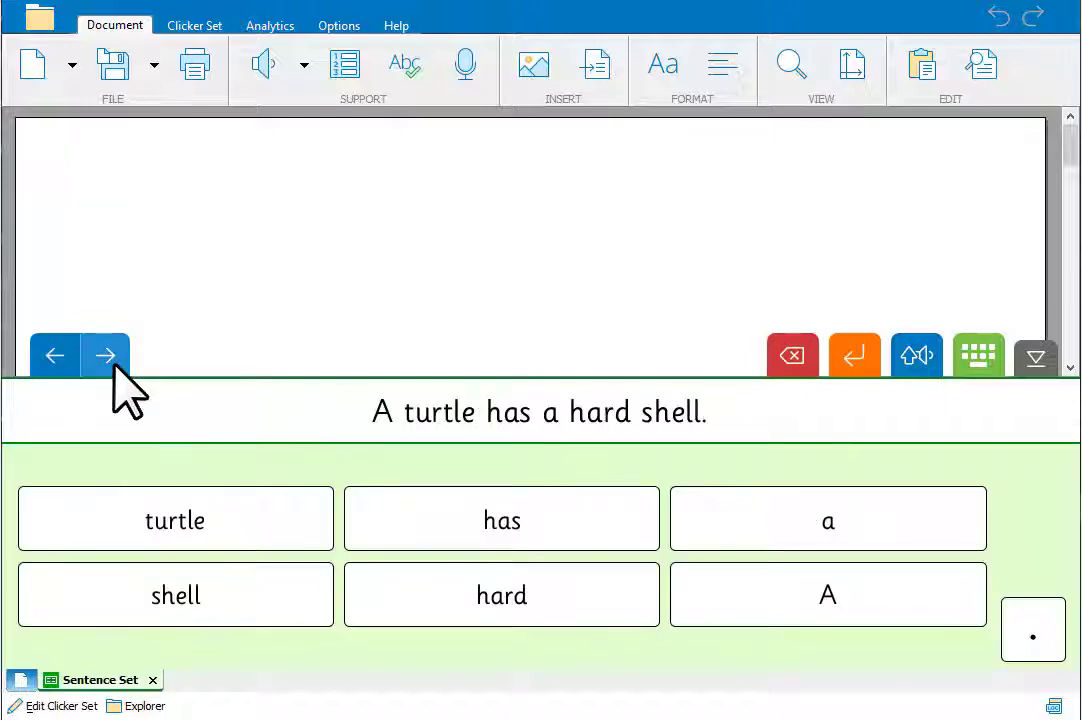
click(114, 364)
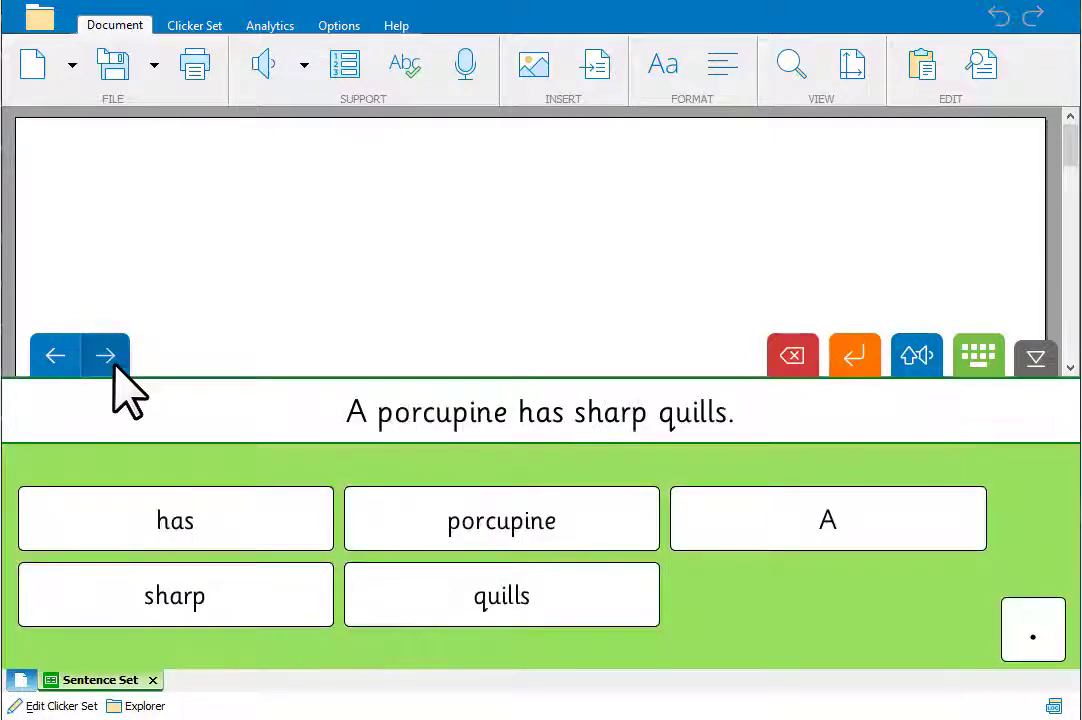
click(114, 364)
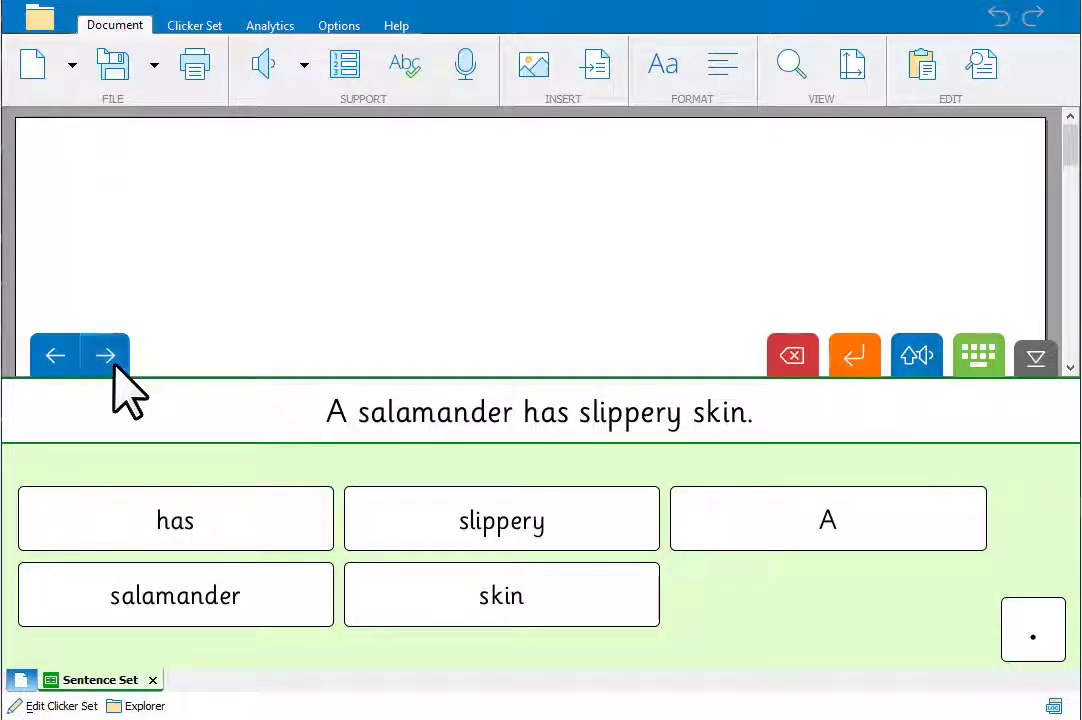
Step: Browse the free LearningGrids resources and filter them to show only Sentence Sets
click(218, 31)
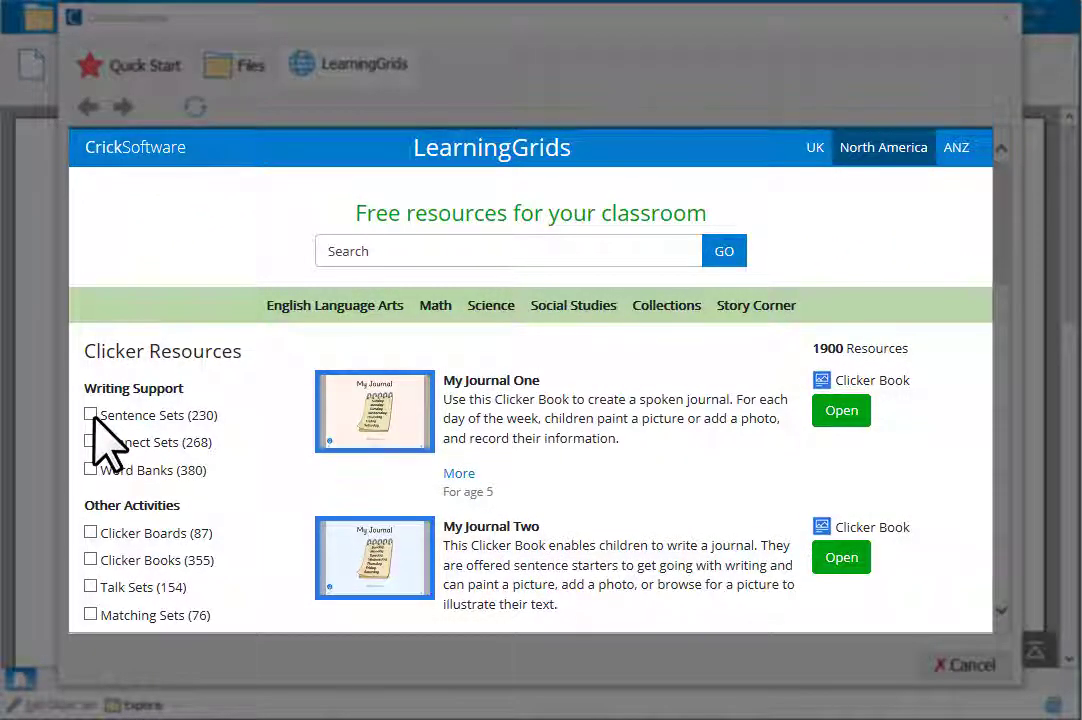
click(92, 416)
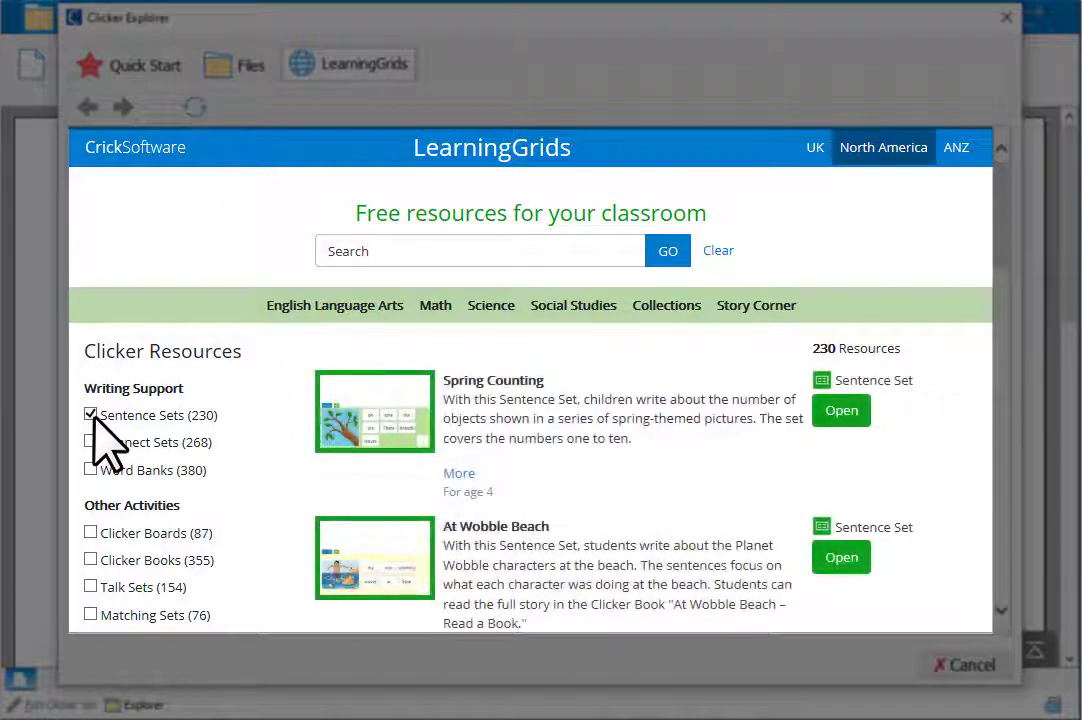